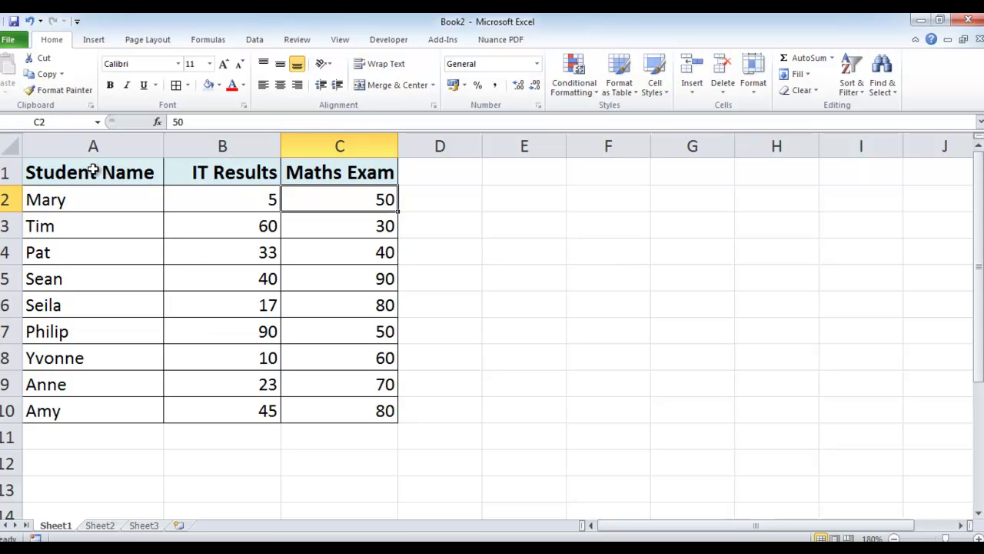
# Insert a 2-D clustered column chart from the student results table in A1:C10.
pyautogui.moveTo(93, 168); pyautogui.dragTo(326, 408)
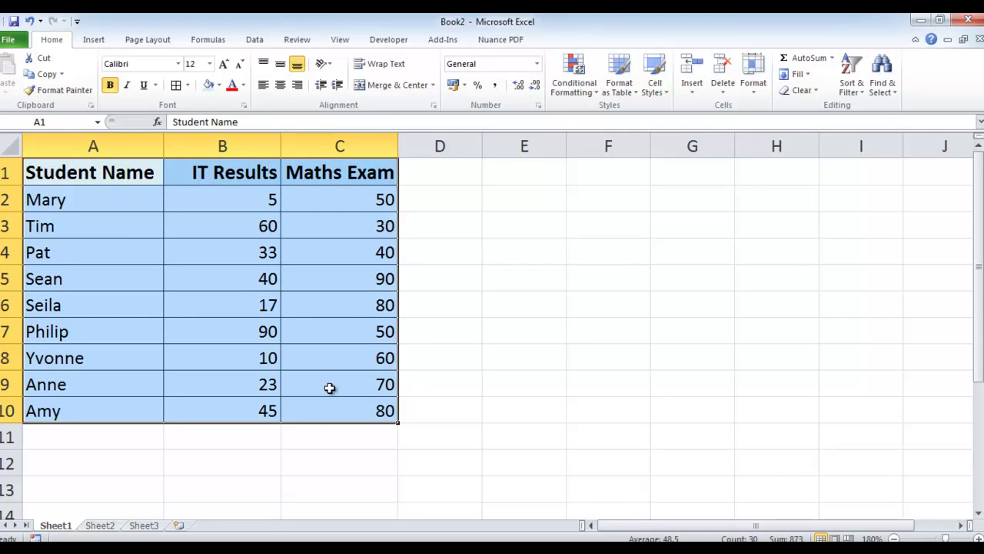
pyautogui.click(96, 39)
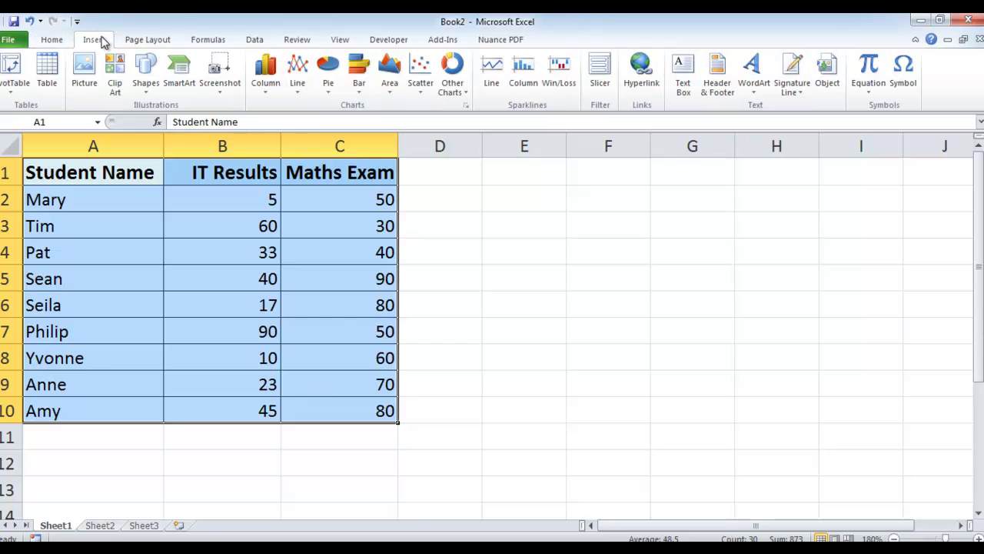
pyautogui.click(268, 90)
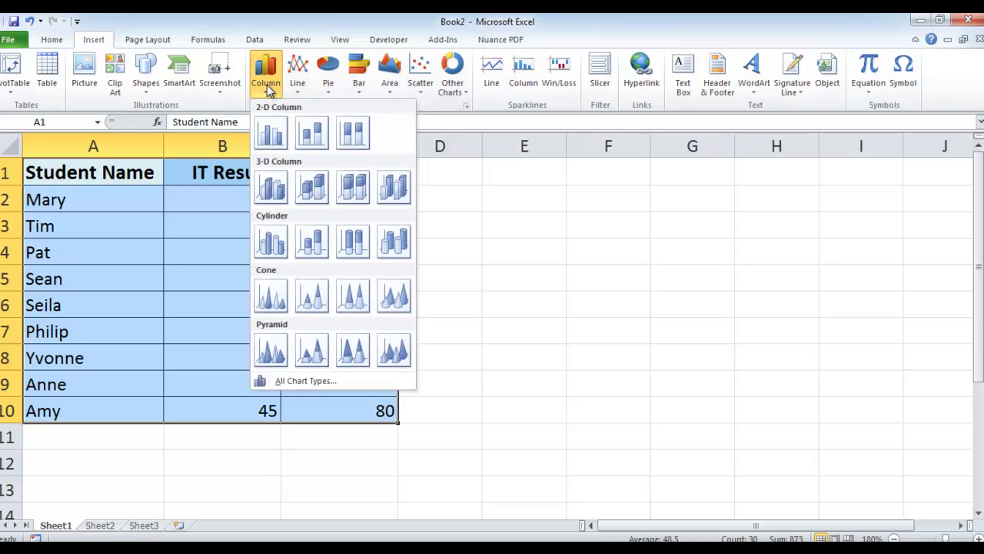
pyautogui.click(273, 134)
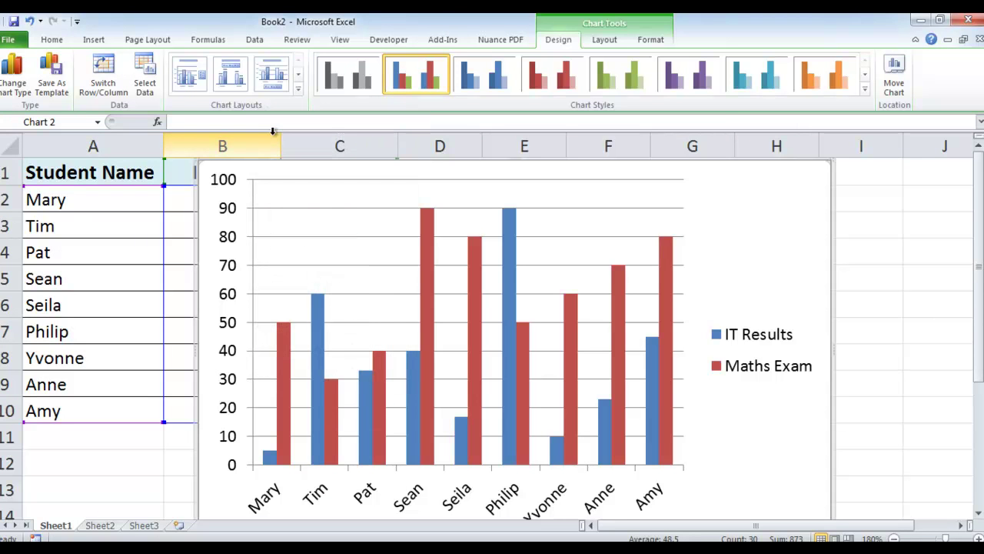
pyautogui.moveTo(424, 215)
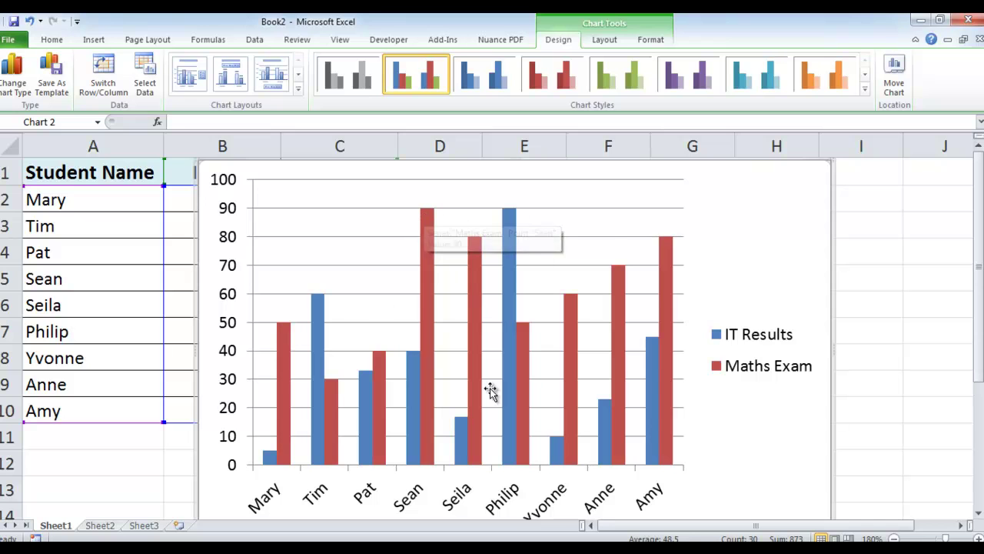
# Add a centered overlay title reading "Results" to the chart.
pyautogui.click(604, 40)
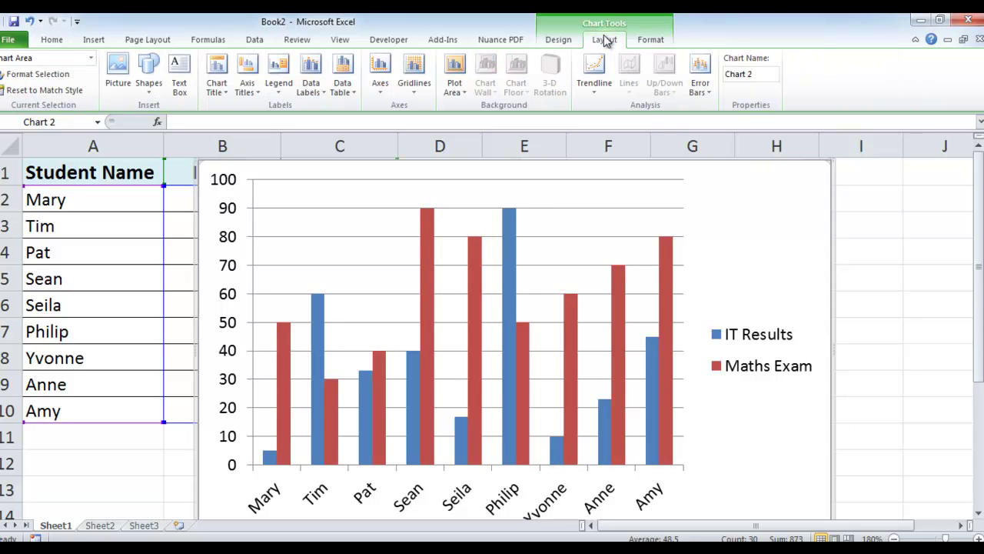
pyautogui.click(220, 91)
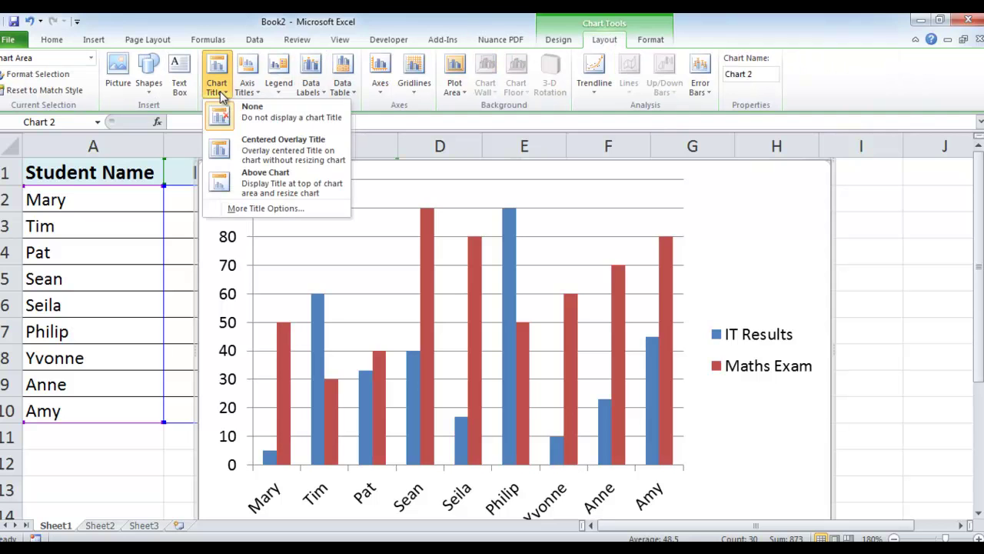
pyautogui.click(319, 143)
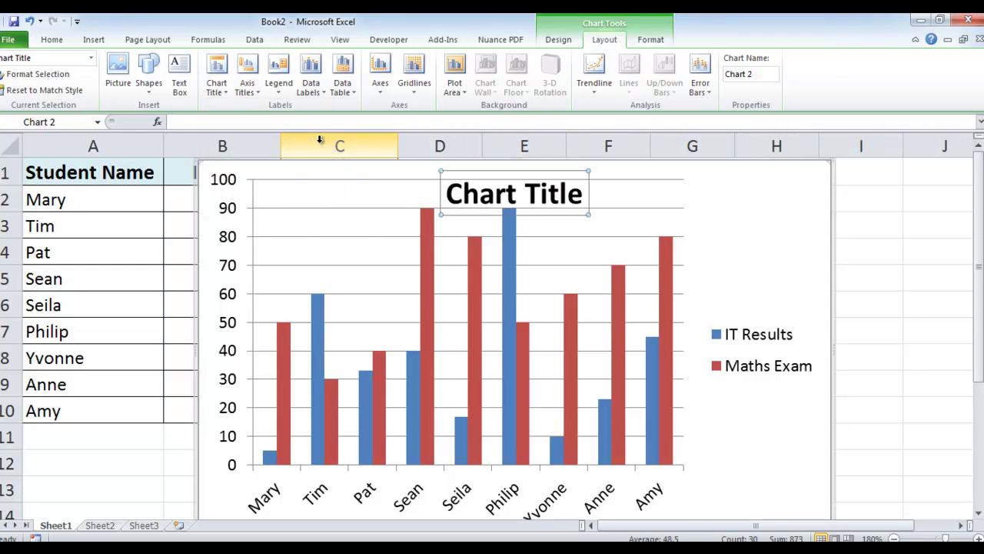
pyautogui.write('Results')
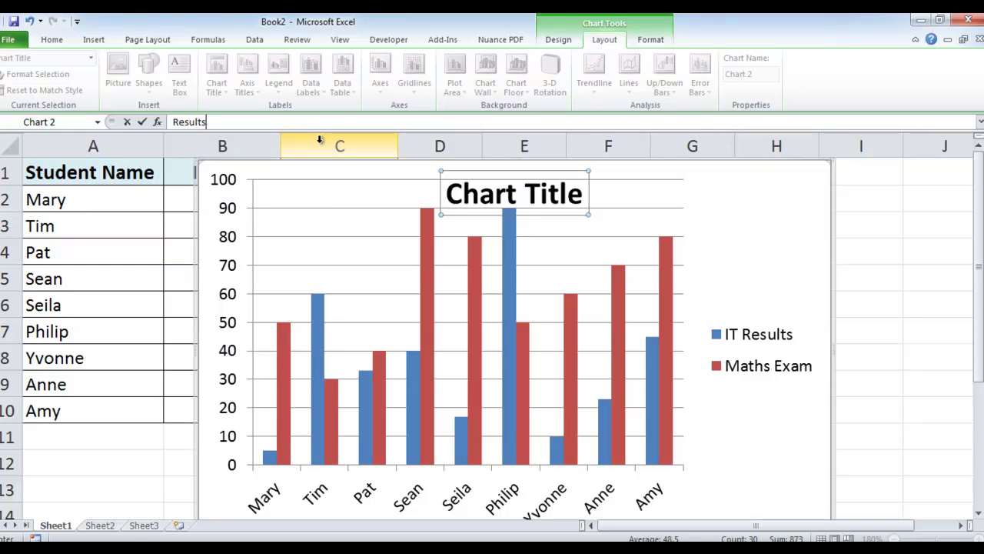
pyautogui.press('Return')
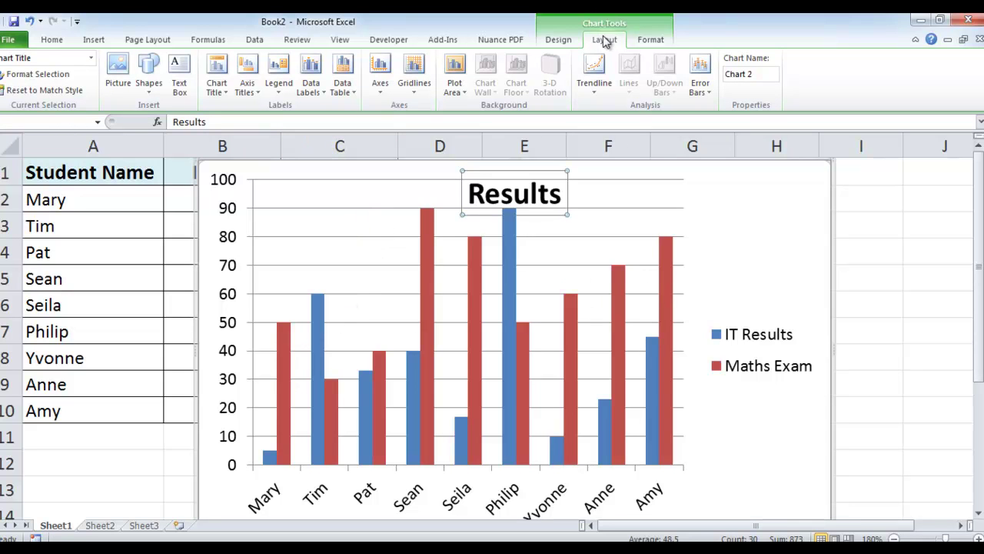
# Add outside-end value data labels to both series and include the category name in the IT Results labels.
pyautogui.click(310, 81)
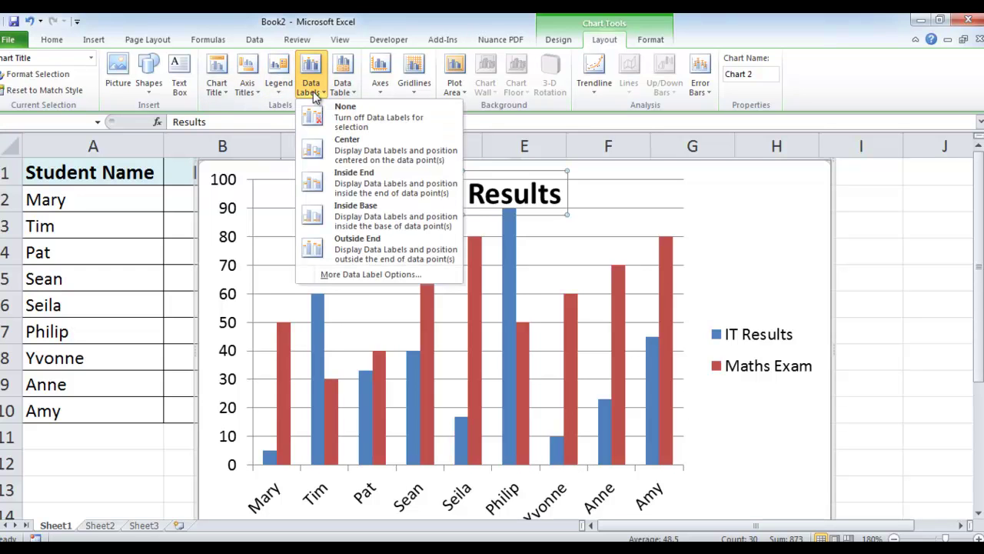
pyautogui.click(386, 277)
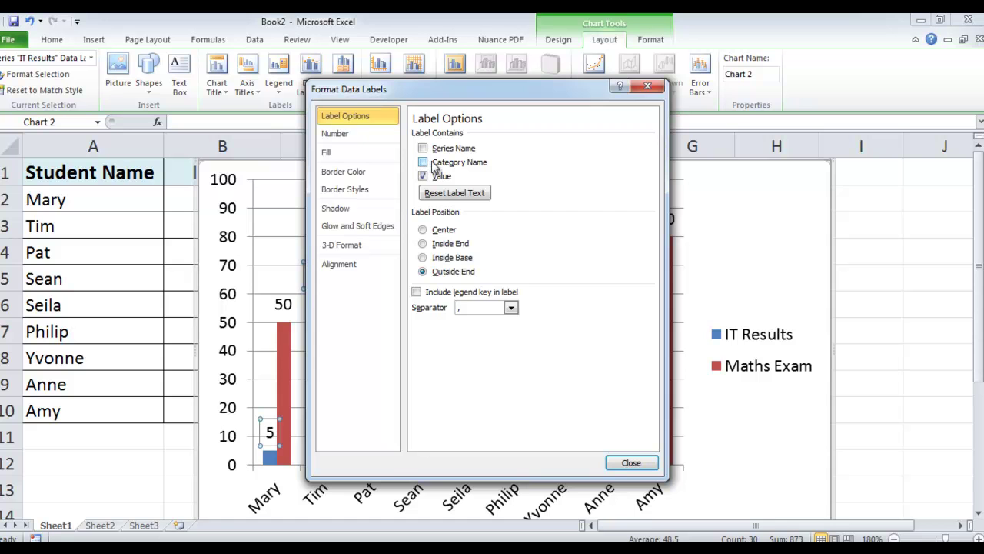
pyautogui.click(630, 462)
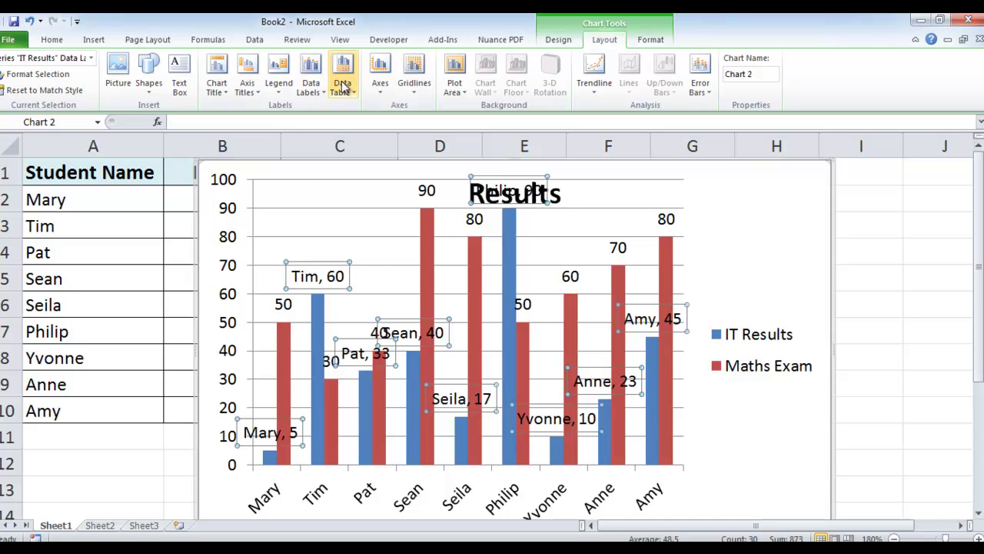
# Remove the category name from the IT Results data labels, keeping only the value.
pyautogui.click(311, 85)
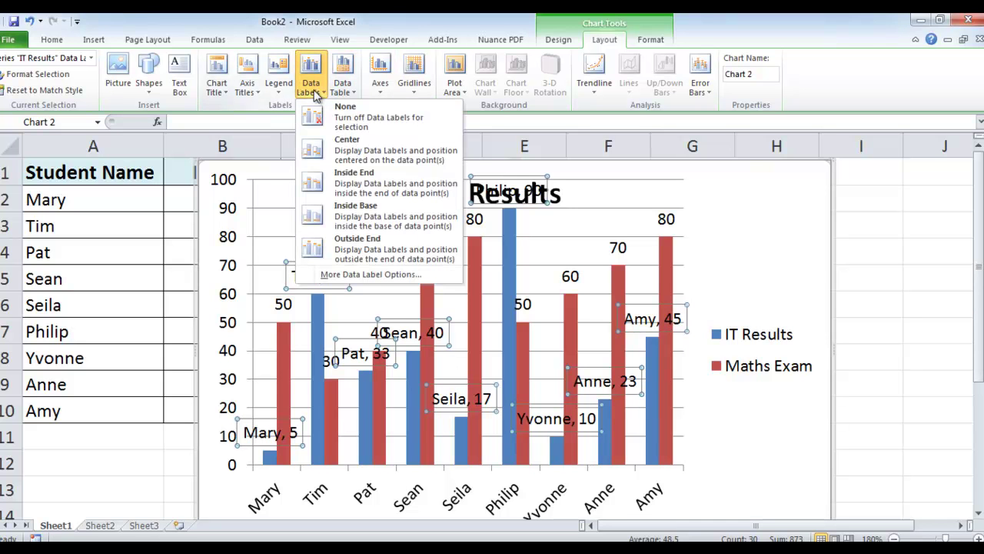
pyautogui.click(382, 277)
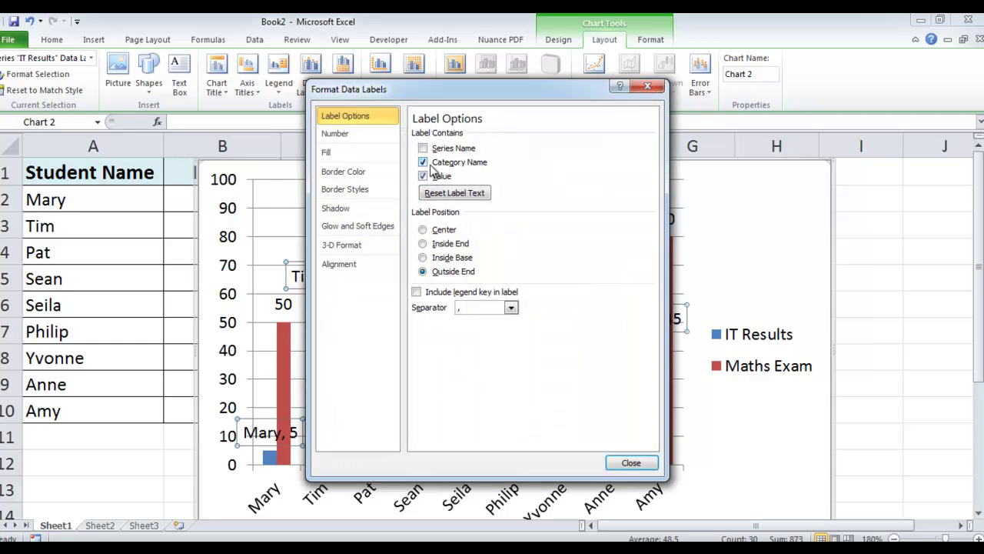
pyautogui.click(424, 163)
pyautogui.click(631, 462)
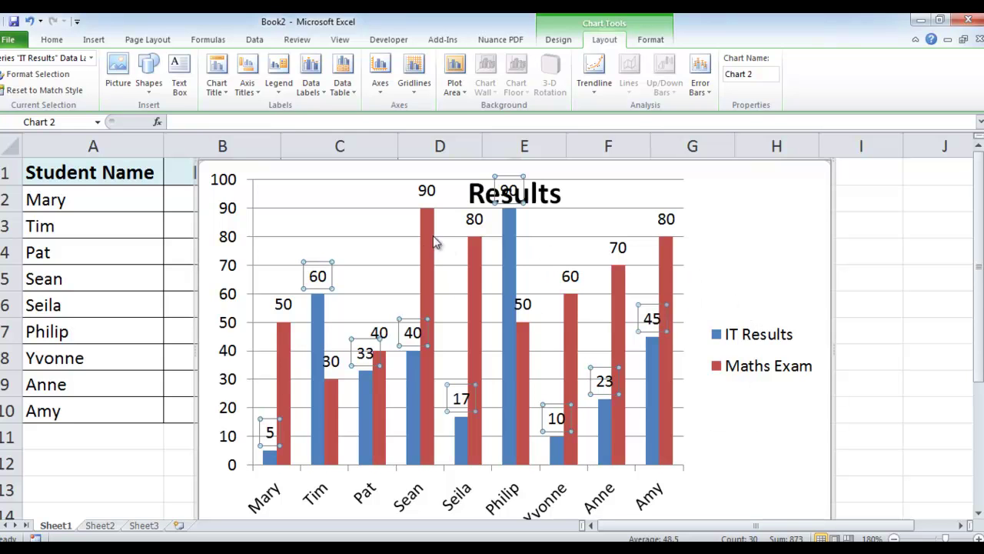
# Give the IT Results columns a dark horizontal stripe pattern fill with a dark purple foreground and light green background.
pyautogui.moveTo(509, 259)
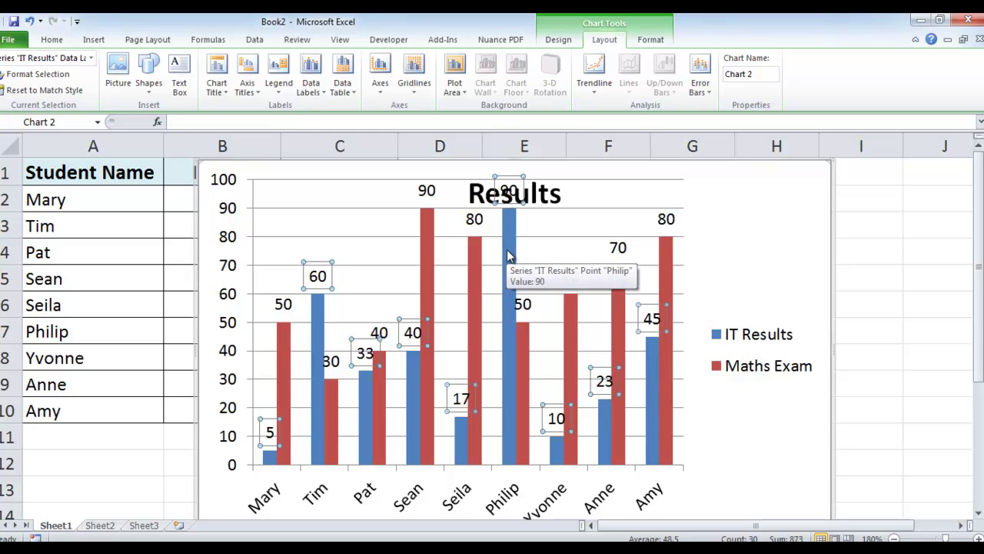
pyautogui.click(507, 249)
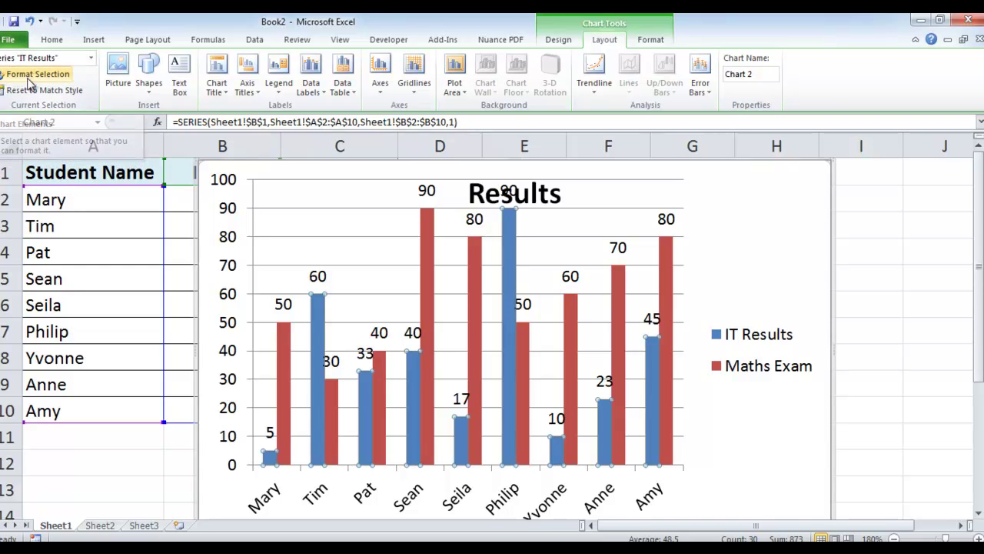
pyautogui.click(31, 75)
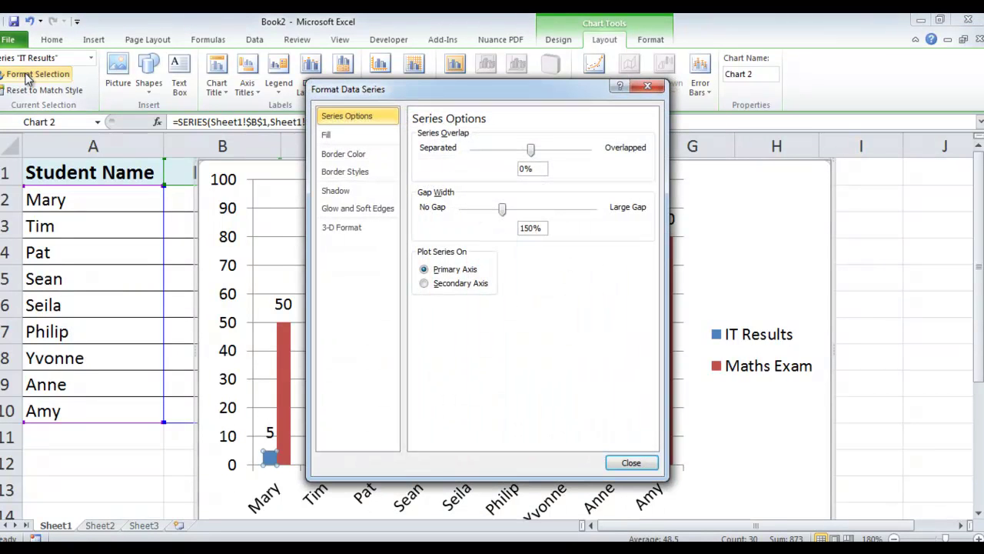
pyautogui.click(358, 136)
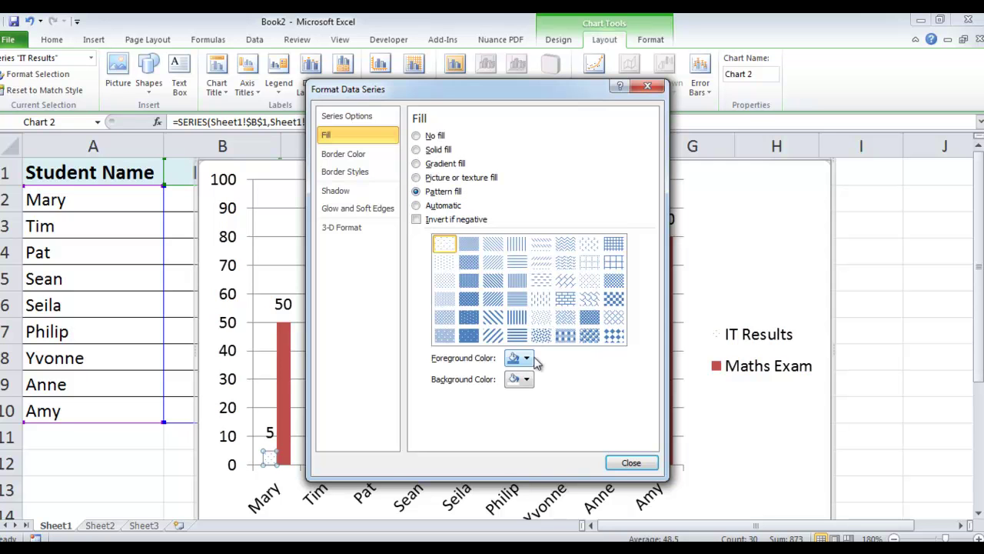
pyautogui.click(527, 360)
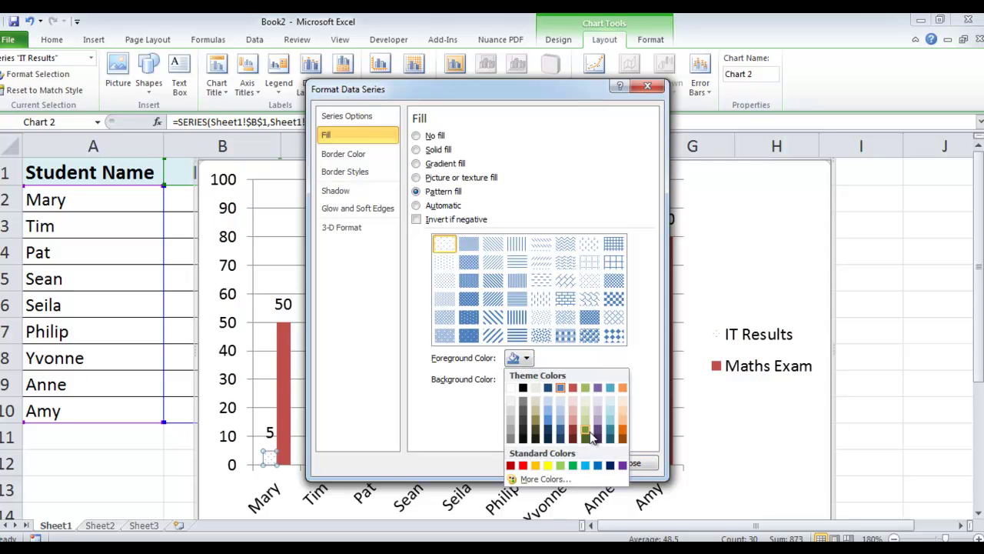
pyautogui.click(598, 434)
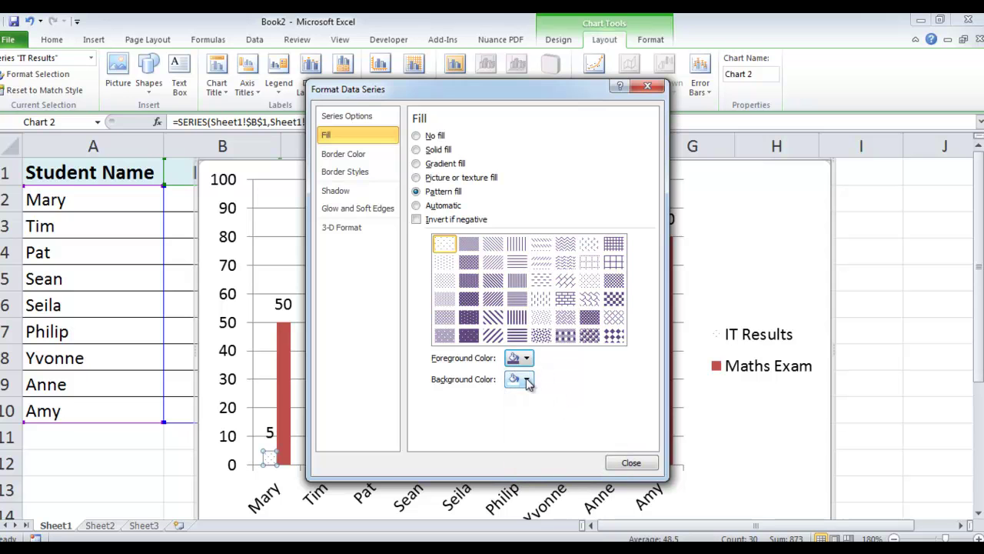
pyautogui.click(527, 379)
pyautogui.click(560, 486)
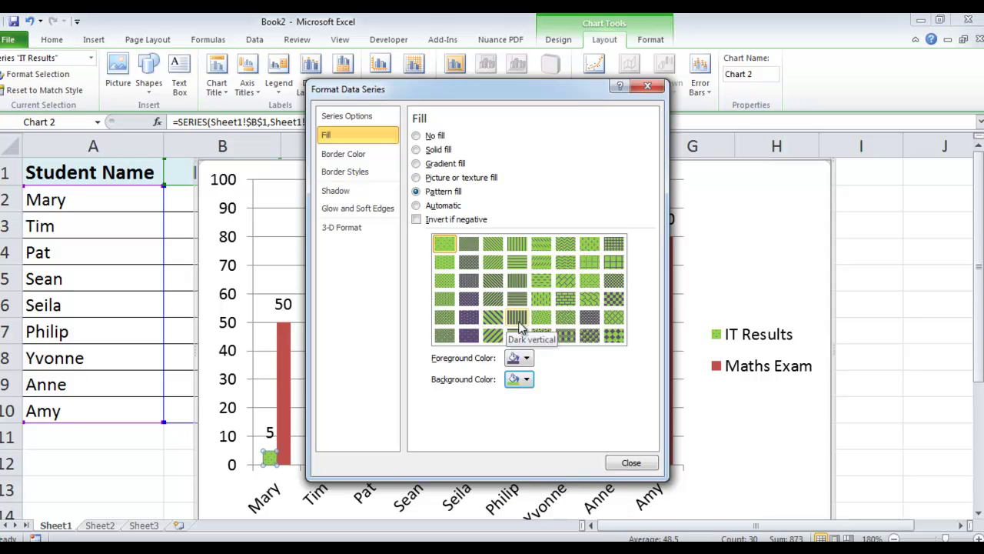
pyautogui.click(516, 335)
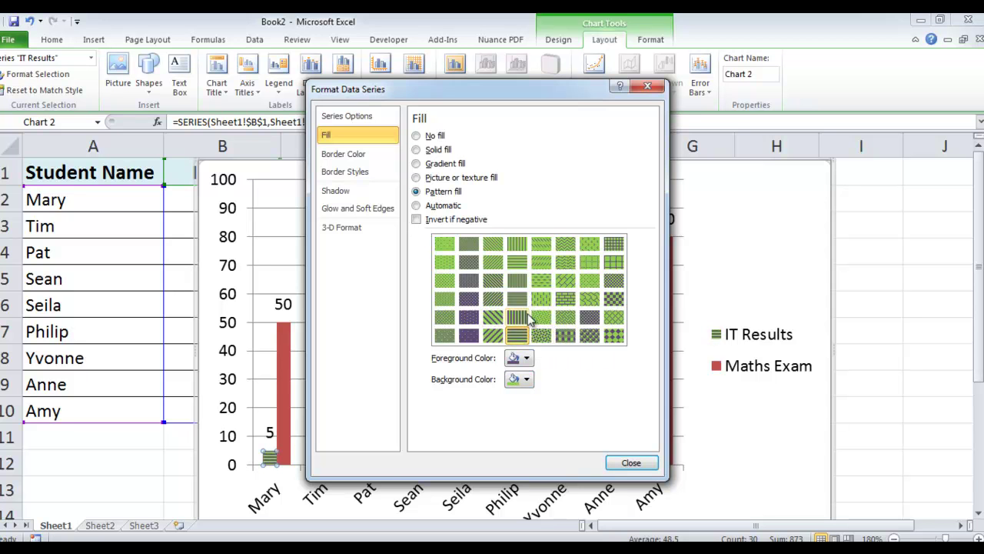
pyautogui.click(632, 463)
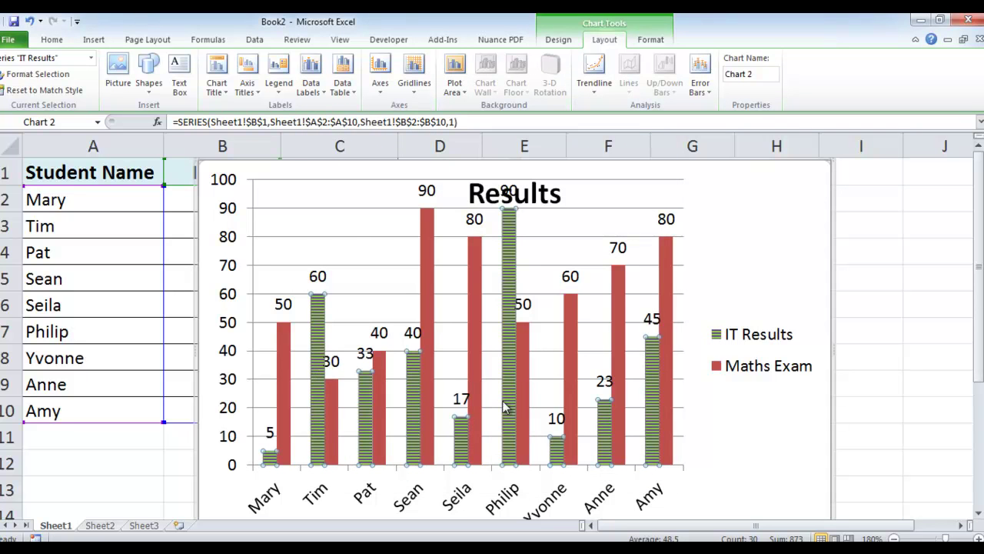
# Fill the Maths Exam columns with the preset rainbow gradient running from pink through yellow and green to blue.
pyautogui.click(431, 252)
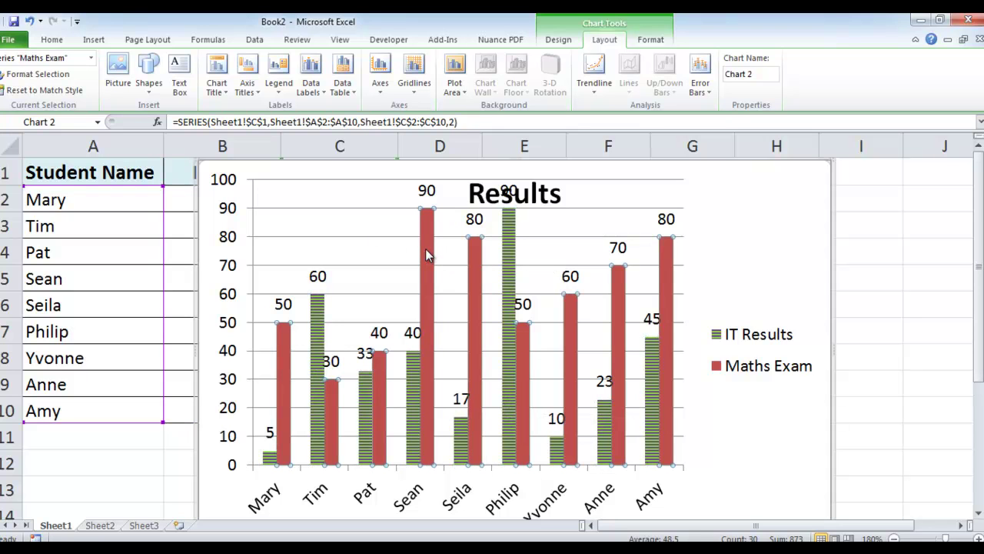
pyautogui.click(36, 75)
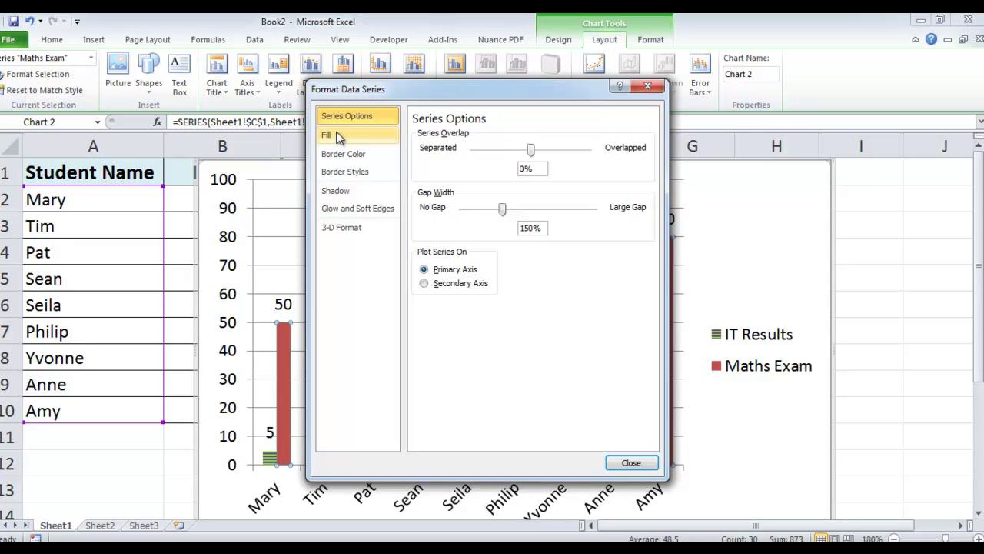
pyautogui.click(339, 137)
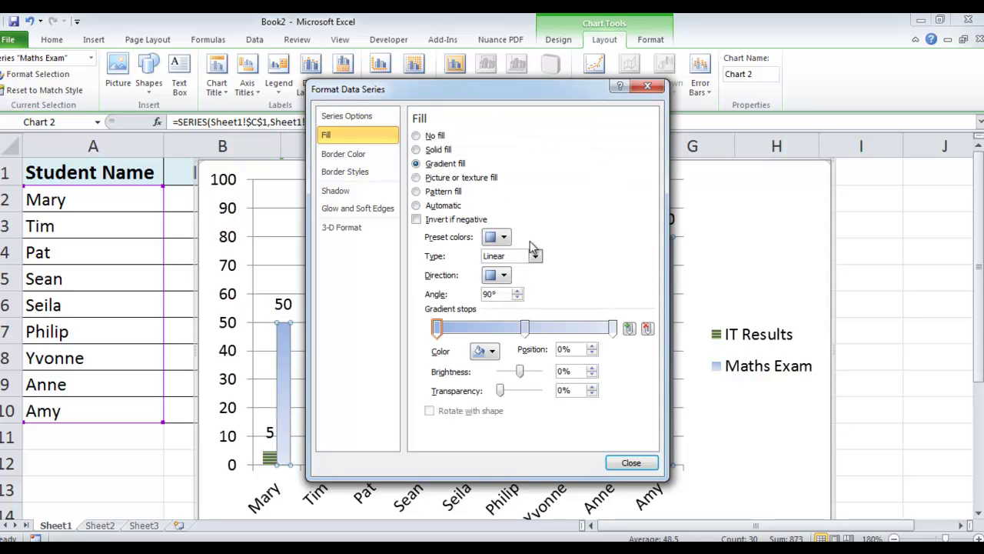
pyautogui.click(503, 236)
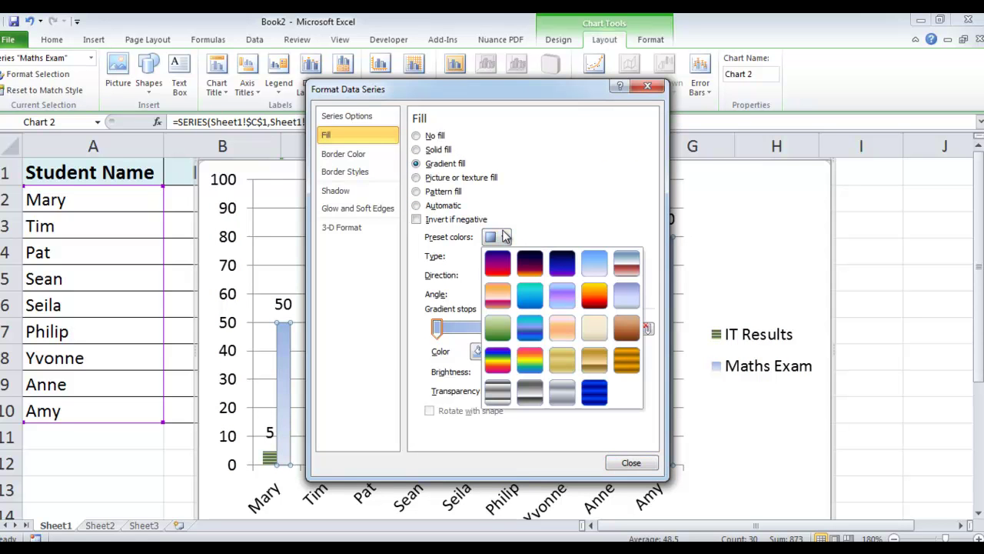
pyautogui.click(538, 366)
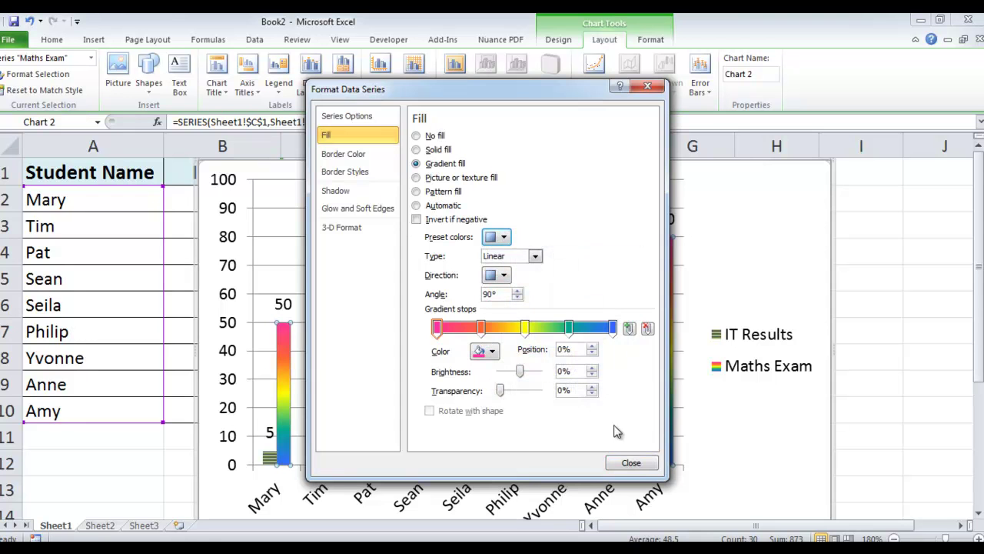
pyautogui.click(630, 463)
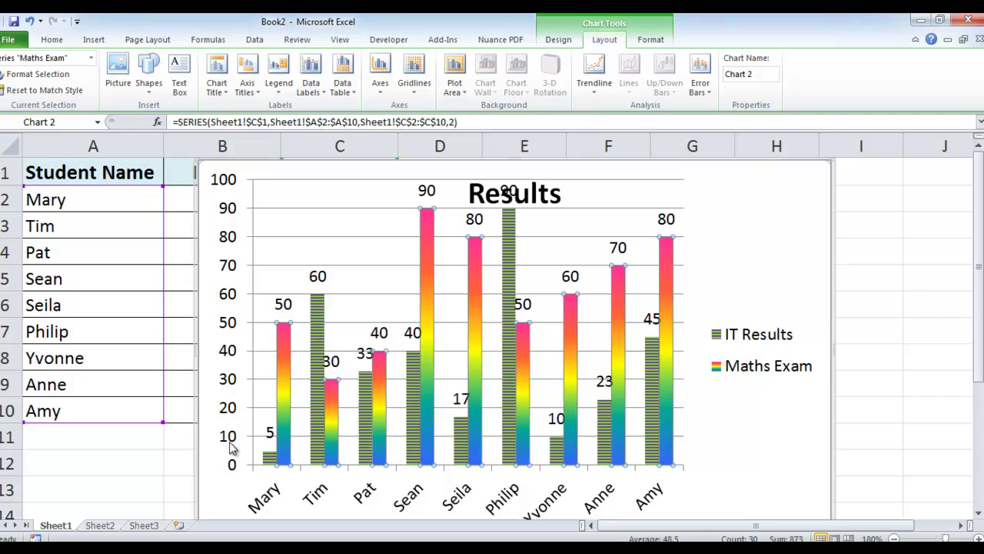
# Set the vertical value axis to a fixed major unit of 20.
pyautogui.click(228, 442)
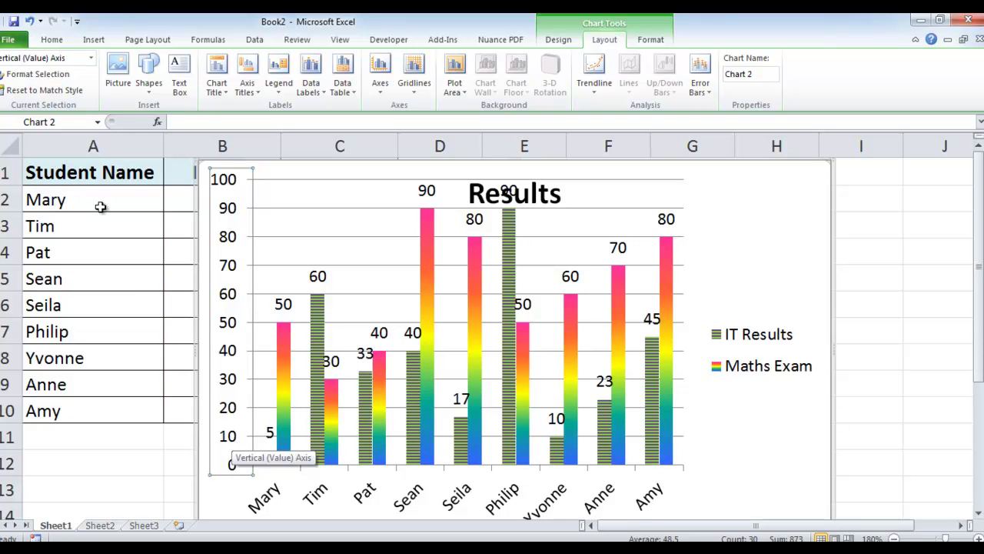
pyautogui.click(29, 76)
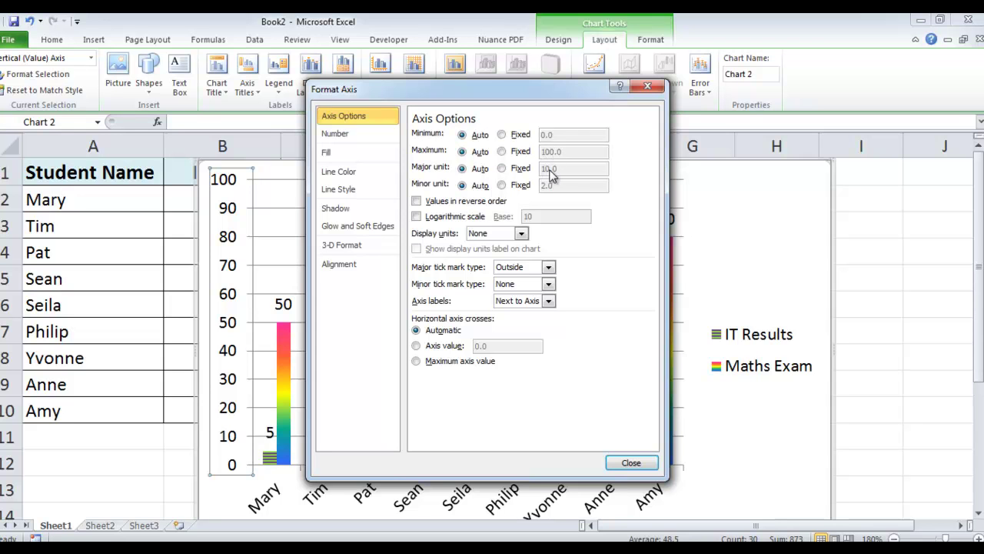
pyautogui.click(502, 169)
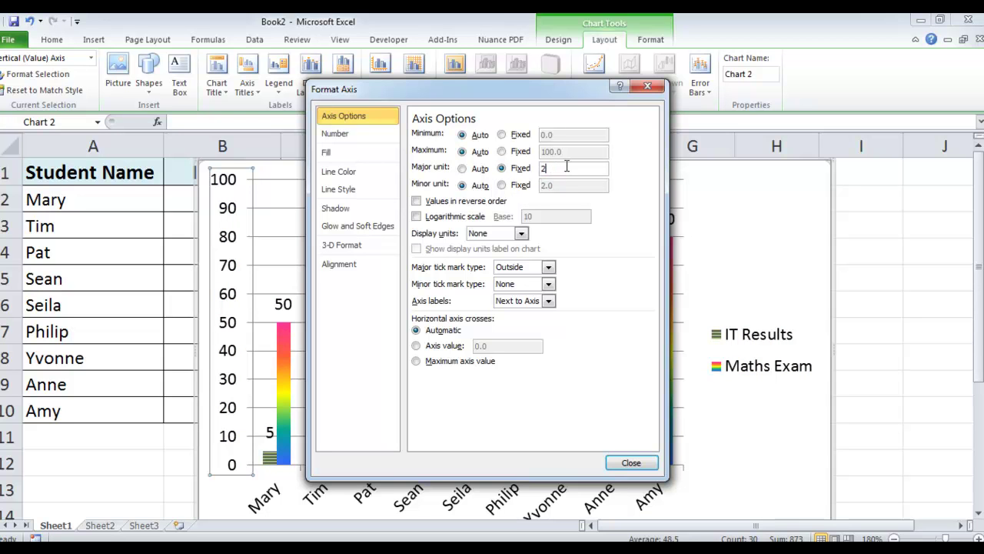
pyautogui.click(630, 463)
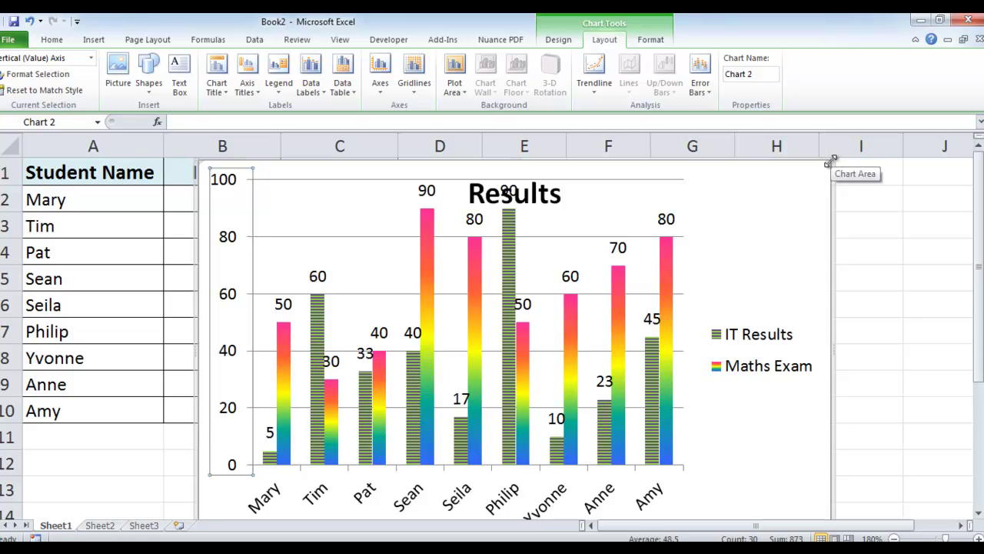
# Shrink the column chart below the student table, and insert an exploded 2-D pie chart of the student names and IT Results (A1:B10).
pyautogui.moveTo(831, 161); pyautogui.dragTo(385, 471)
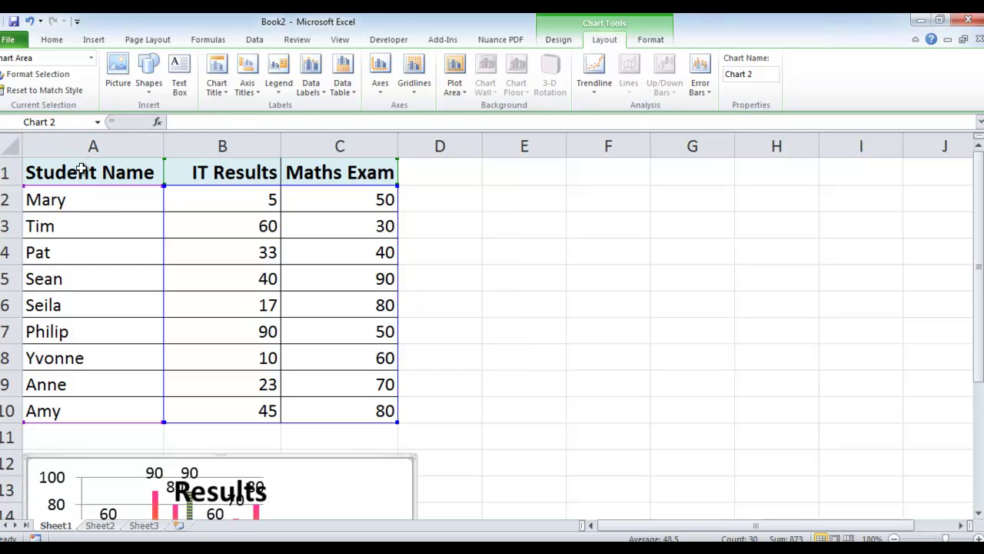
pyautogui.moveTo(81, 167); pyautogui.dragTo(235, 411)
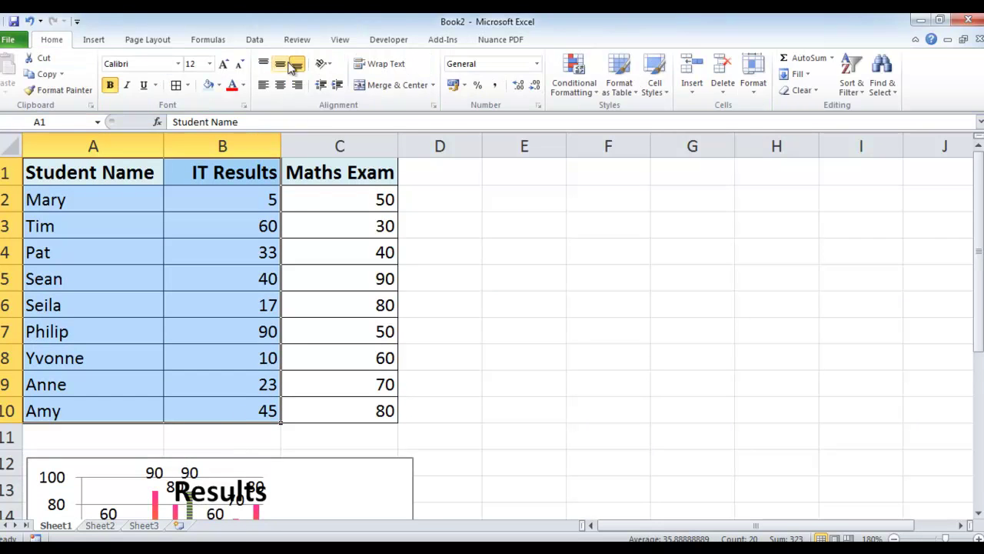
pyautogui.click(105, 42)
pyautogui.click(330, 83)
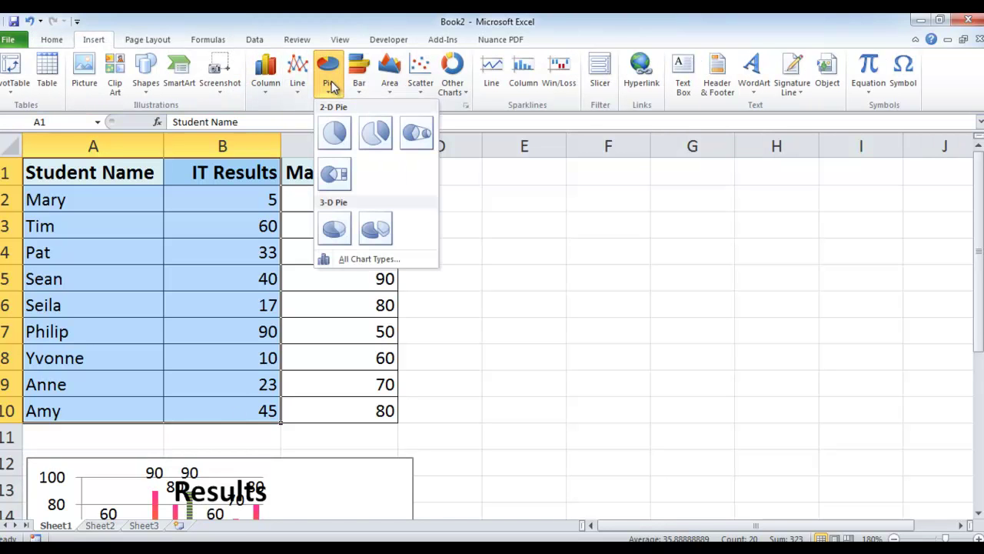
pyautogui.click(375, 132)
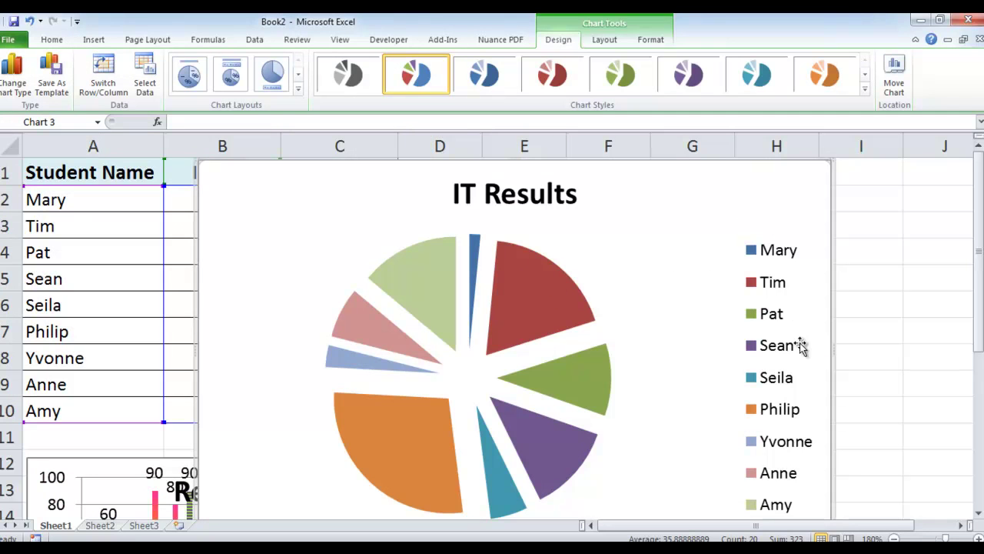
# Add best-fit data labels with category name and value to the IT Results pie slices, and turn off the chart's legend.
pyautogui.click(603, 40)
pyautogui.click(312, 86)
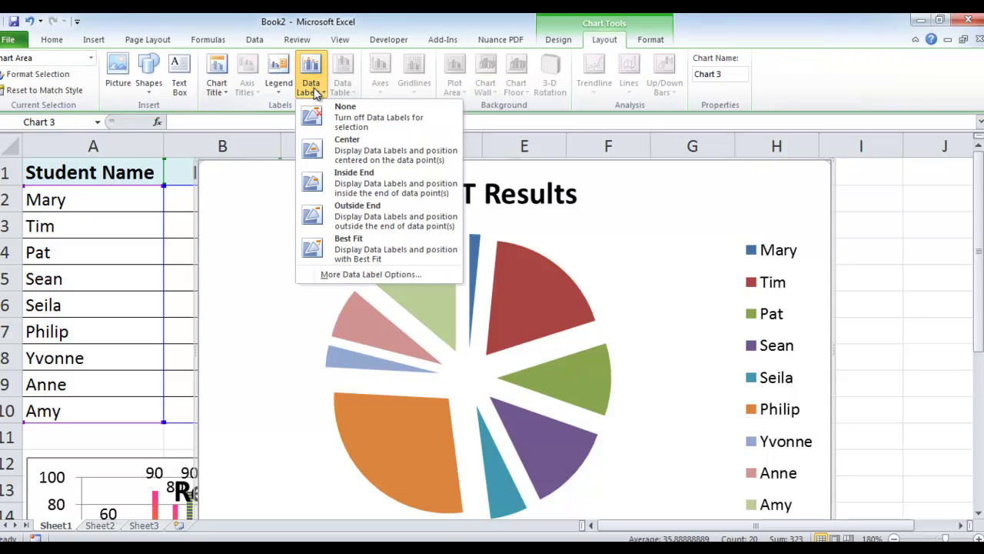
pyautogui.click(358, 275)
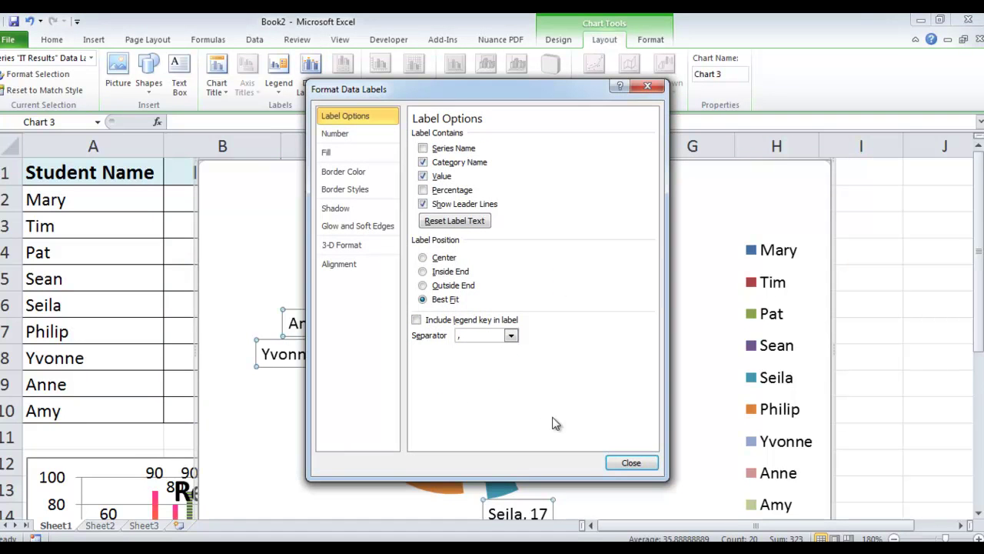
pyautogui.click(631, 464)
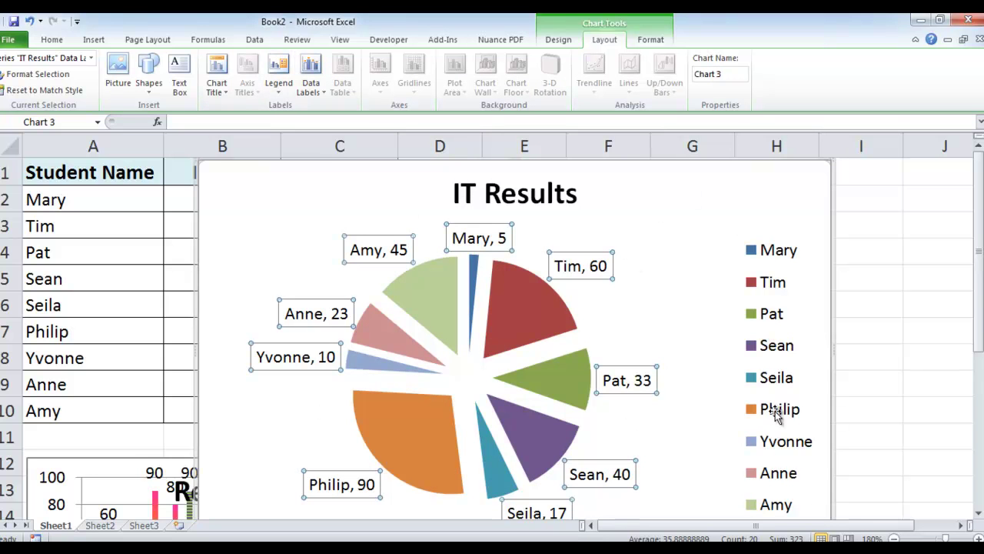
pyautogui.click(278, 84)
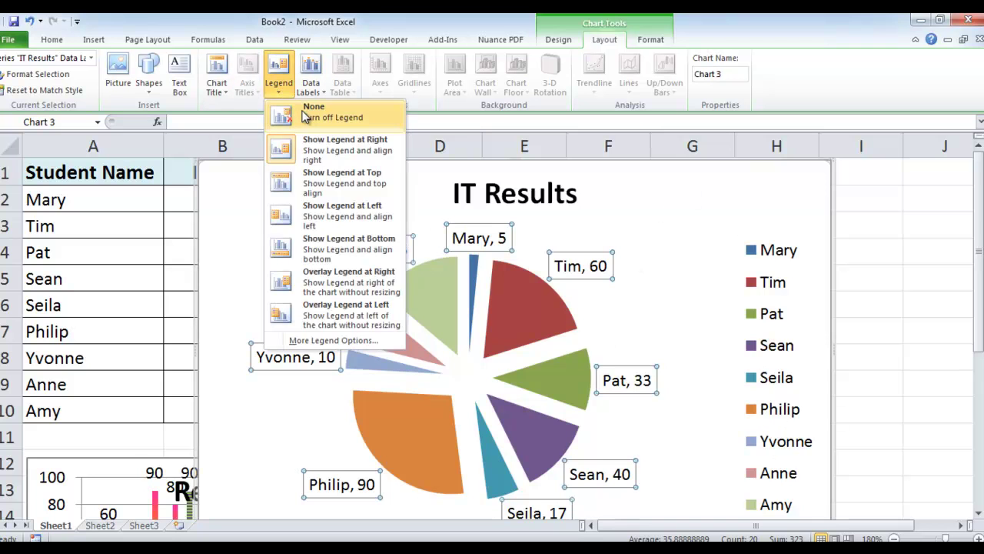
pyautogui.click(305, 116)
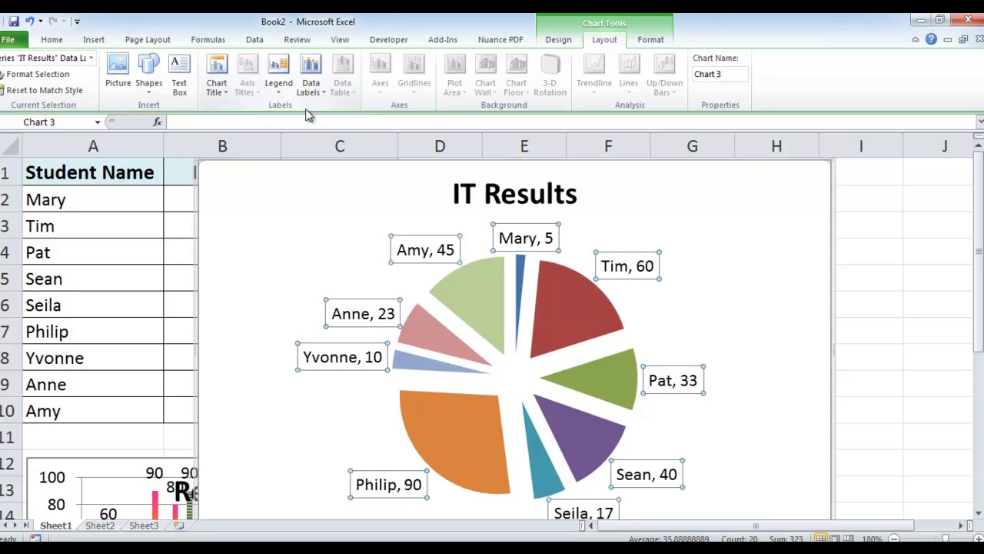